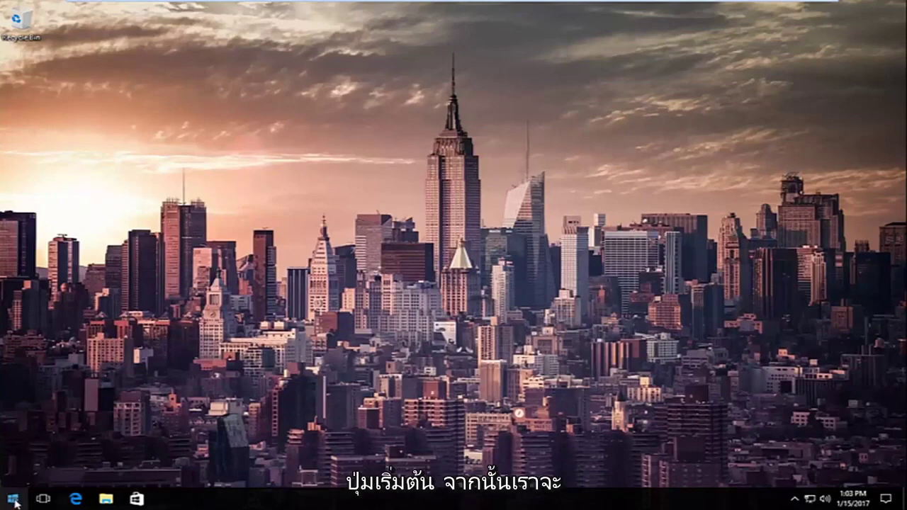
- Launch Command Prompt (Admin) from the Start context menu and approve the UAC prompt
{"action": "right_click", "coordinate": [15, 501]}
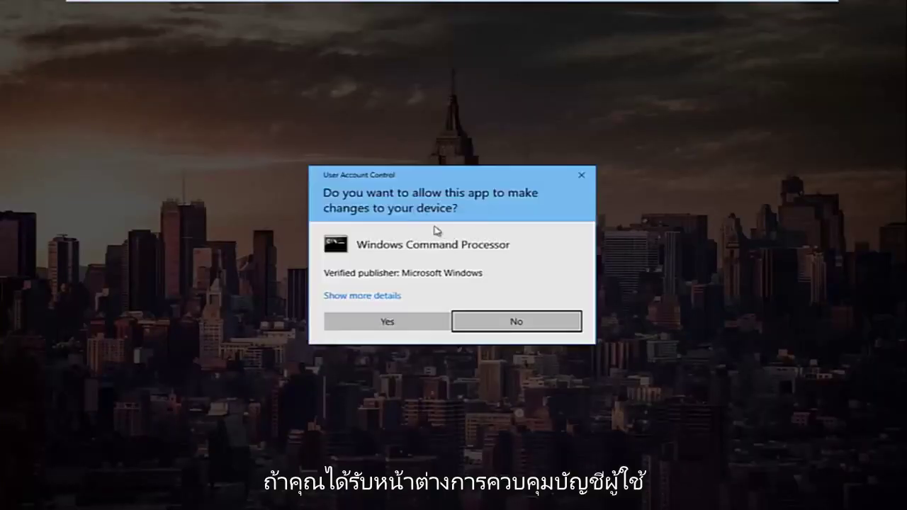
{"action": "left_click", "coordinate": [380, 324]}
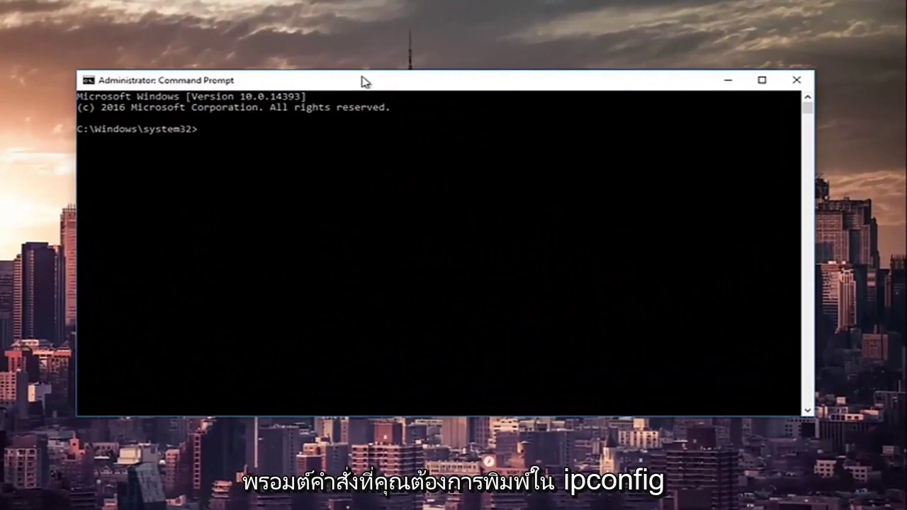
- Run ipconfig /release, ipconfig /all and ipconfig /renew so Ethernet0 gets a fresh IPv4 address
{"action": "type", "text": "ipconfig"}
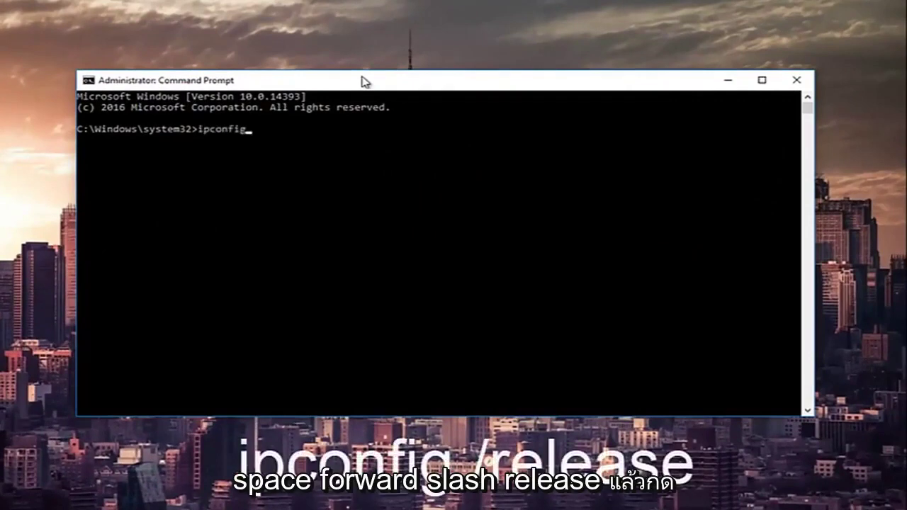
{"action": "type", "text": " /"}
{"action": "type", "text": "release"}
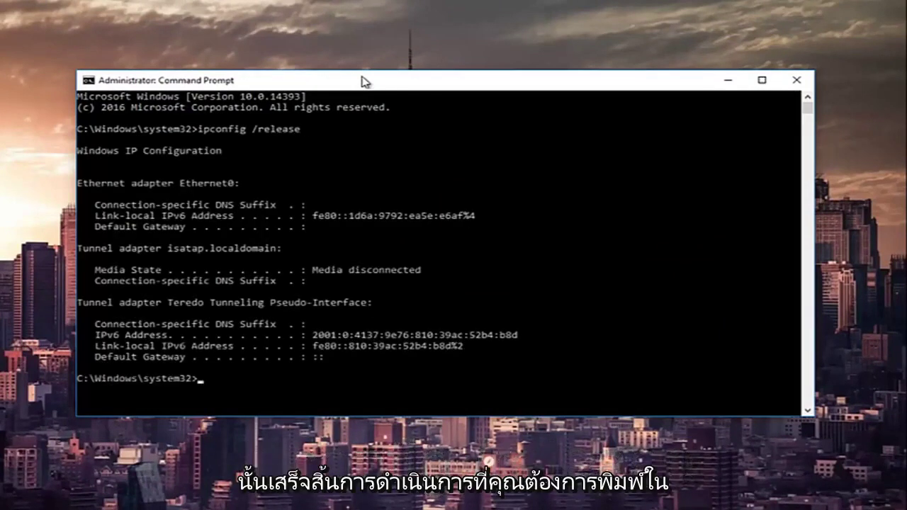
{"action": "type", "text": "ipco"}
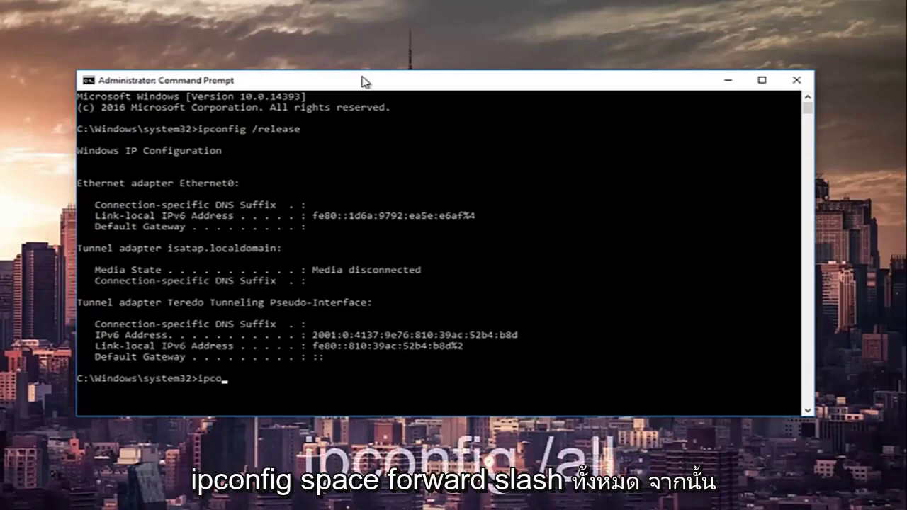
{"action": "type", "text": "nfig"}
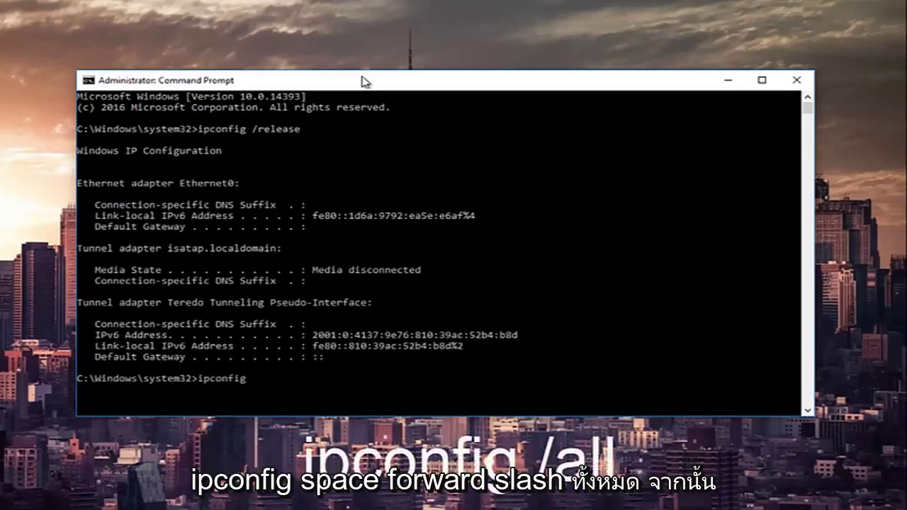
{"action": "type", "text": " /all"}
{"action": "key", "text": "Return"}
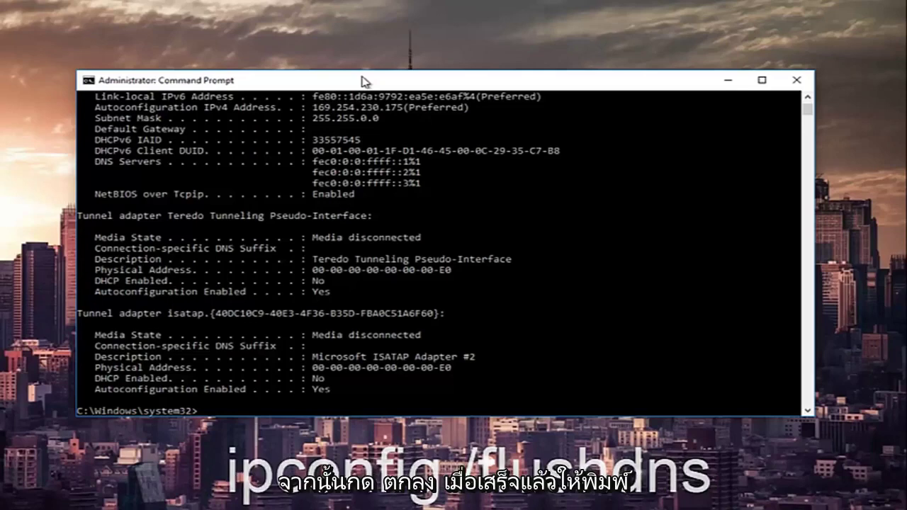
{"action": "type", "text": "i"}
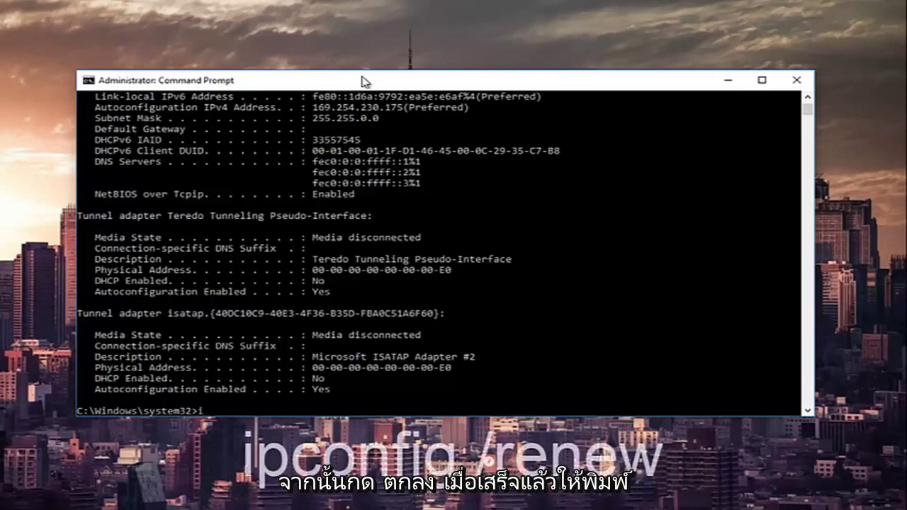
{"action": "type", "text": "pconfig"}
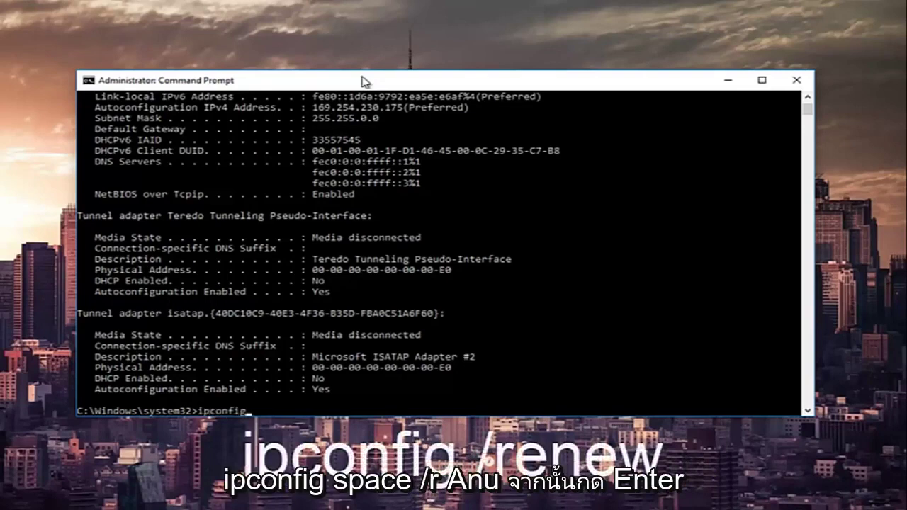
{"action": "type", "text": " /renew"}
{"action": "key", "text": "Return"}
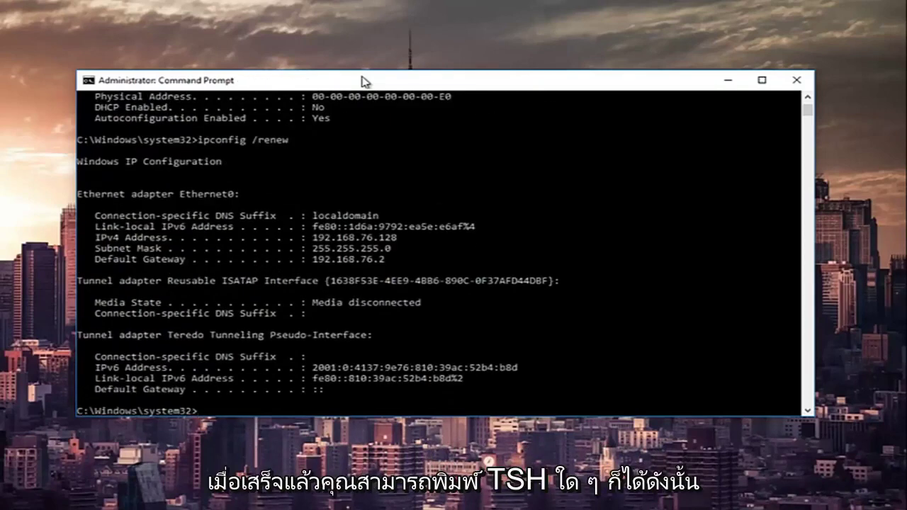
- Run netsh int ip set dns to show its usage, then netsh winsock reset
{"action": "type", "text": "netsh "}
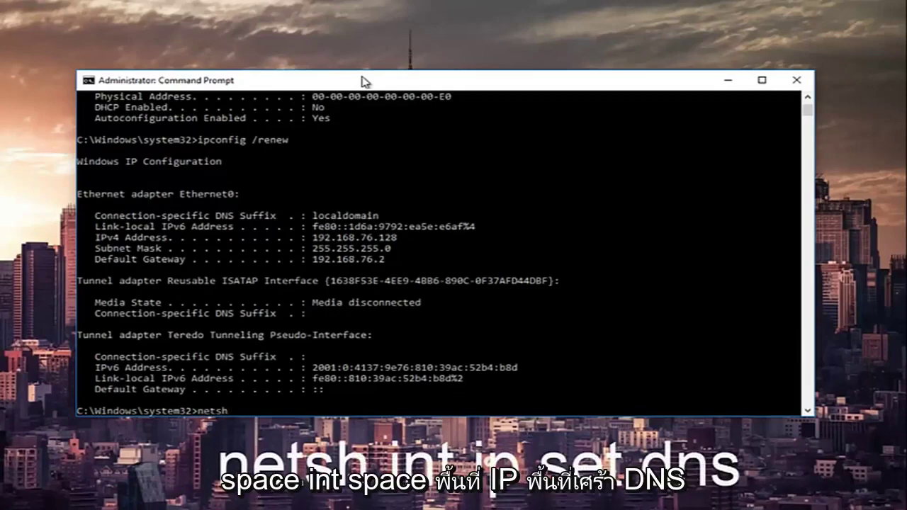
{"action": "type", "text": "int ip"}
{"action": "type", "text": " set "}
{"action": "type", "text": "dns"}
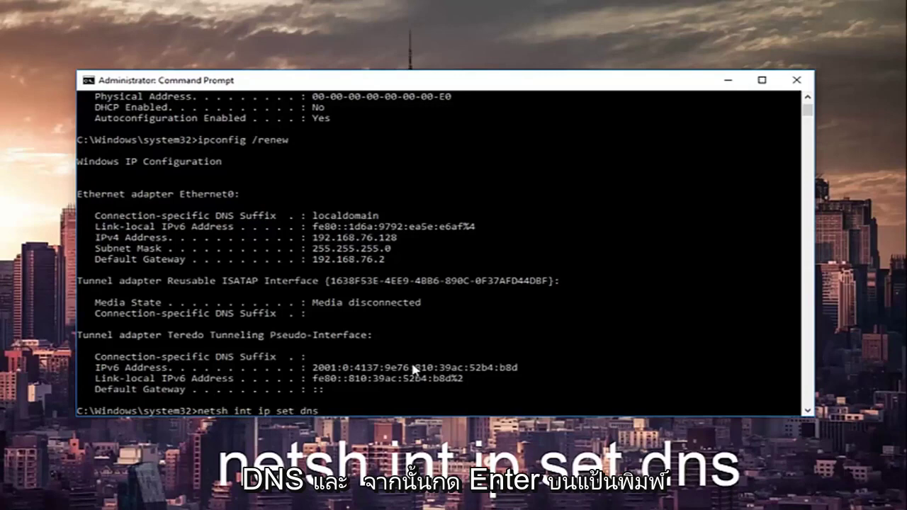
{"action": "key", "text": "Return"}
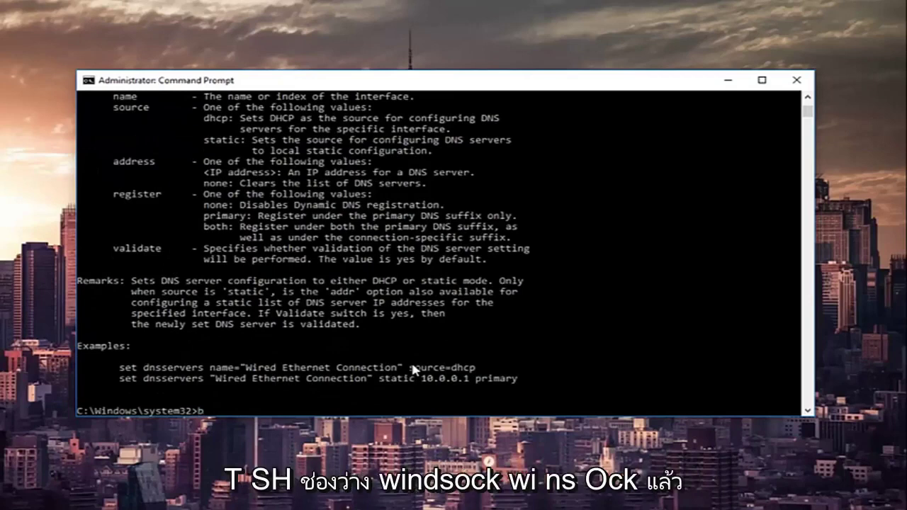
{"action": "type", "text": "net"}
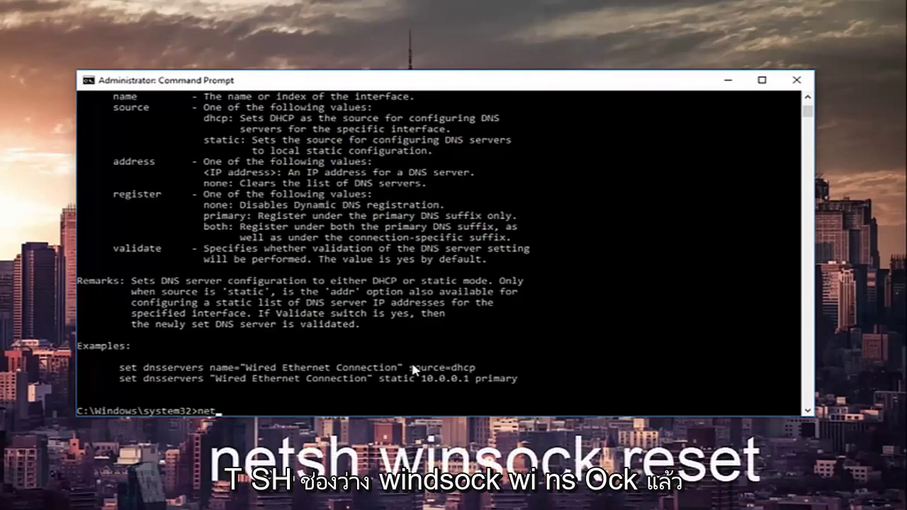
{"action": "type", "text": "sh w"}
{"action": "type", "text": "insock "}
{"action": "type", "text": "reset"}
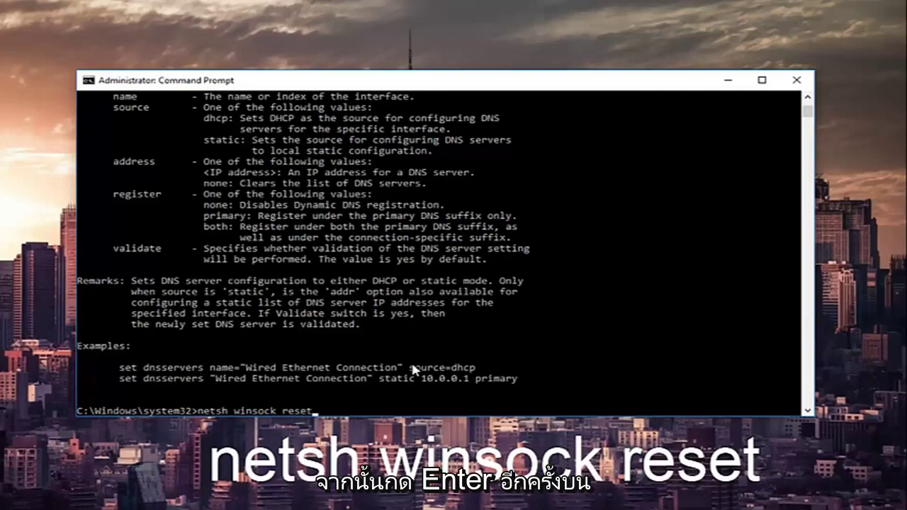
{"action": "key", "text": "Return"}
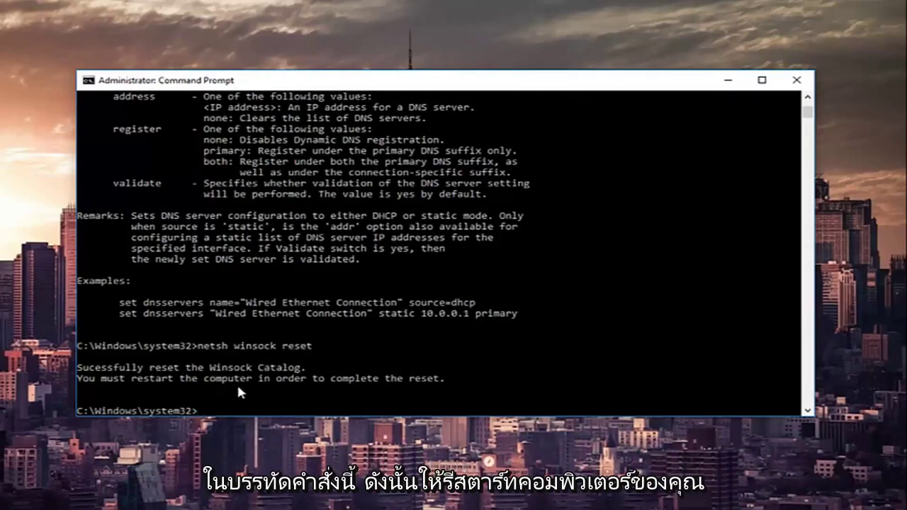
- Close the Command Prompt window and bring up the Start menu
{"action": "left_click", "coordinate": [796, 80]}
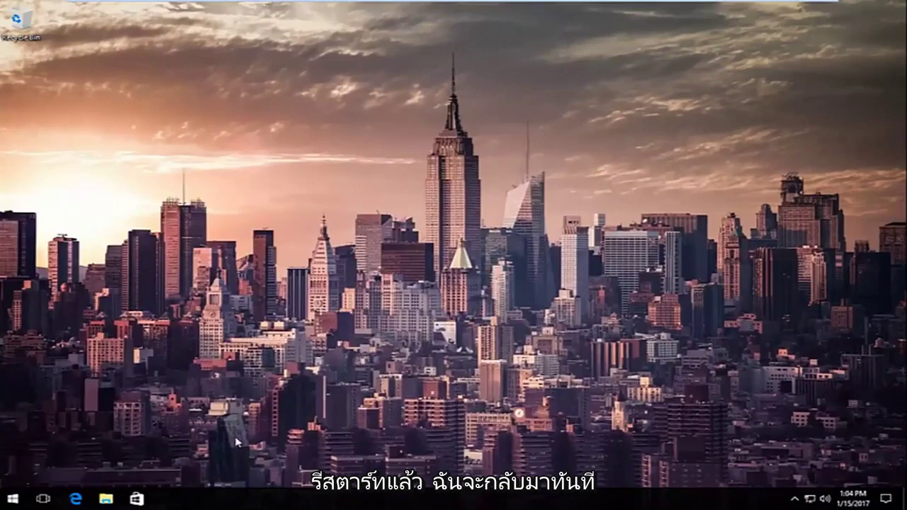
{"action": "key", "text": "super"}
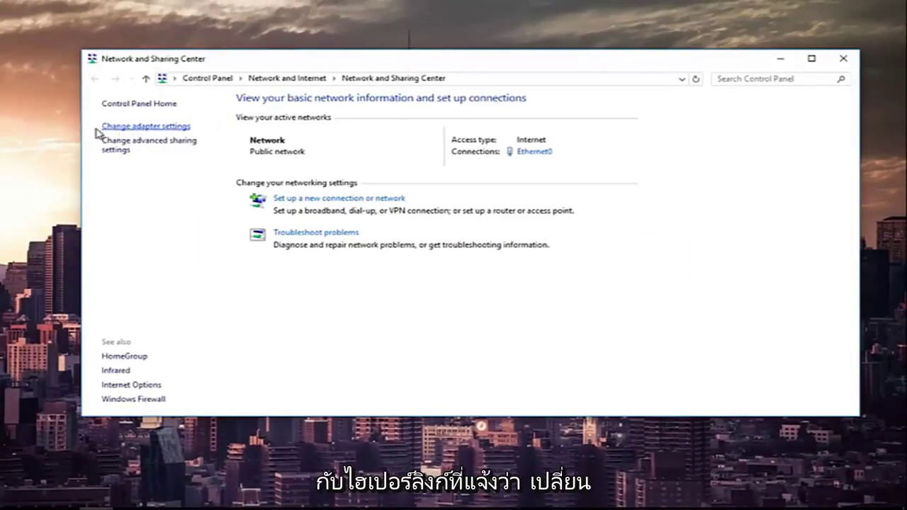
- Go to Change adapter settings and open the Ethernet0 adapter's context menu
{"action": "left_click", "coordinate": [151, 130]}
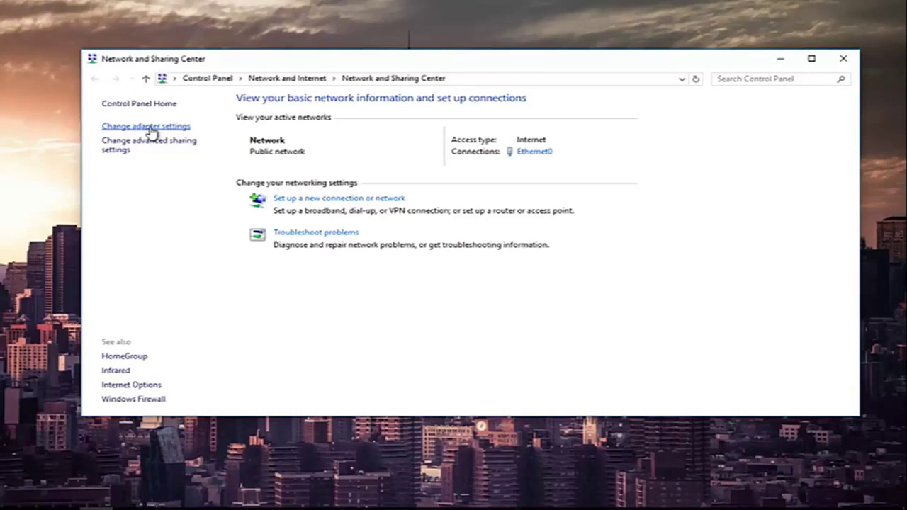
{"action": "left_click", "coordinate": [148, 126]}
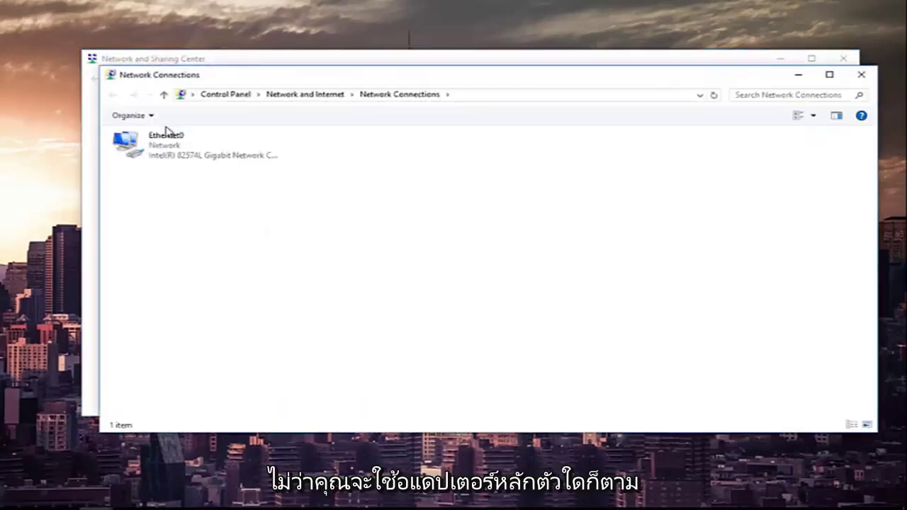
{"action": "left_click_drag", "start_coordinate": [252, 75], "coordinate": [236, 58]}
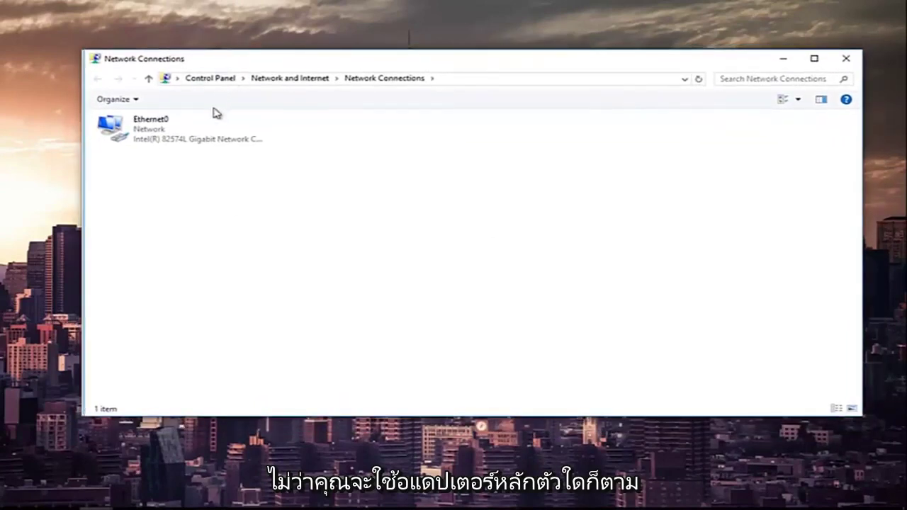
{"action": "left_click", "coordinate": [156, 130]}
{"action": "right_click", "coordinate": [156, 130]}
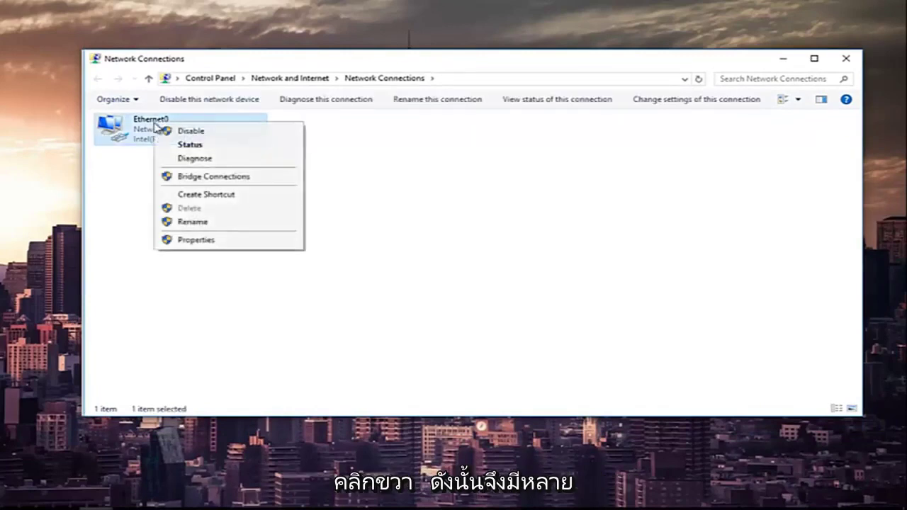
{"action": "left_click", "coordinate": [374, 143]}
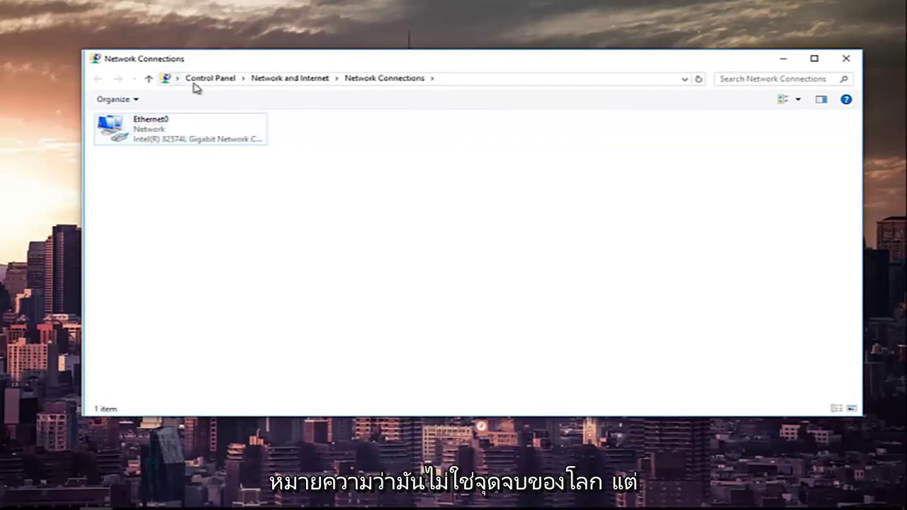
{"action": "right_click", "coordinate": [175, 137]}
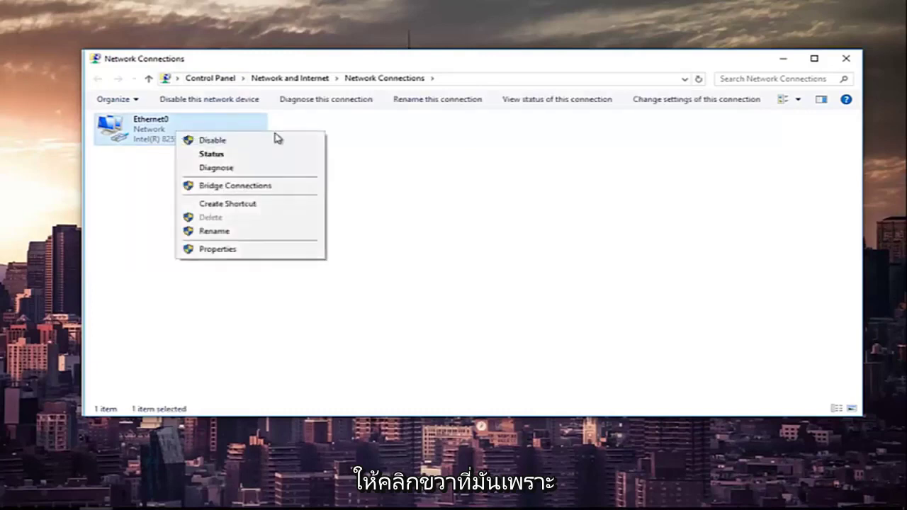
{"action": "left_click", "coordinate": [426, 140]}
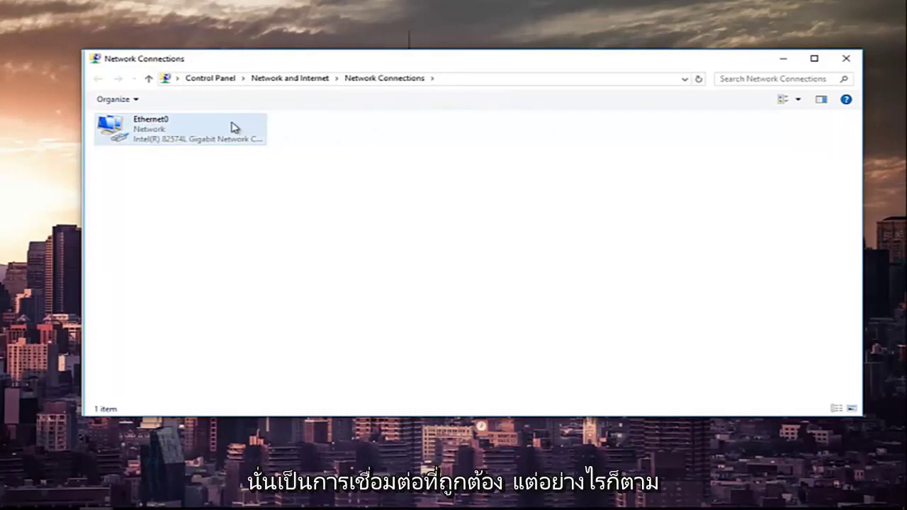
{"action": "right_click", "coordinate": [174, 127]}
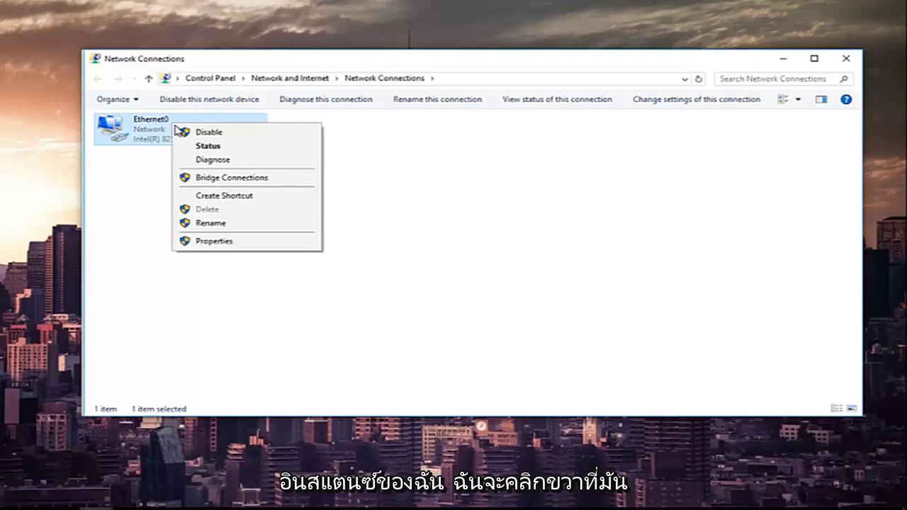
- Open Ethernet0 Properties, then the Internet Protocol Version 4 (TCP/IPv4) properties dialog
{"action": "left_click", "coordinate": [216, 242]}
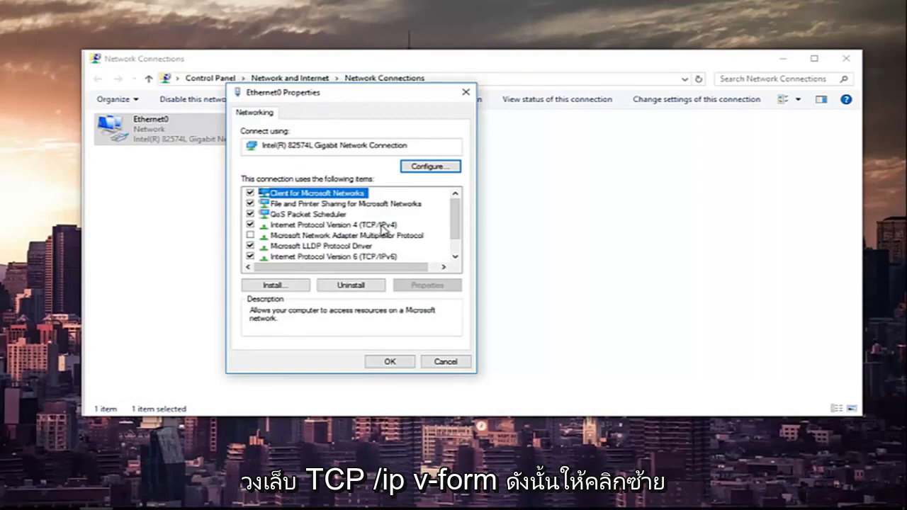
{"action": "left_click", "coordinate": [299, 227]}
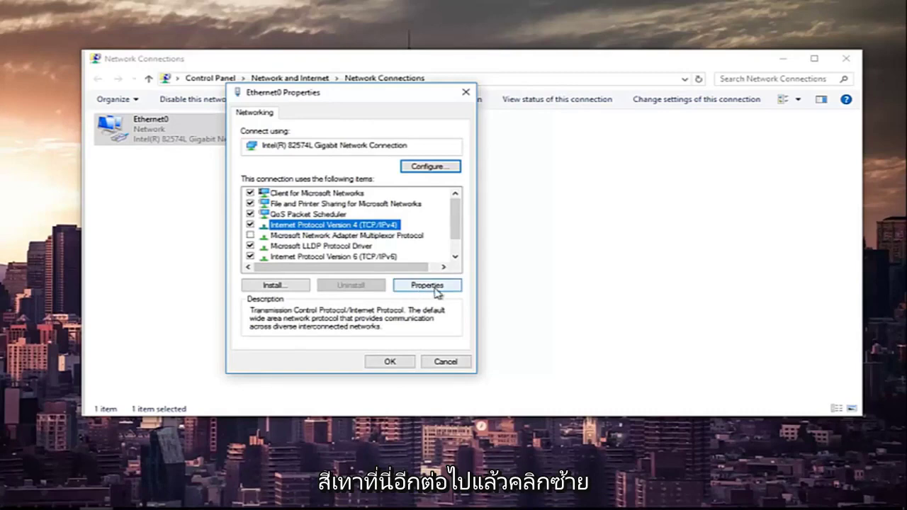
{"action": "left_click", "coordinate": [434, 287]}
{"action": "mouse_move", "coordinate": [369, 143]}
{"action": "left_mouse_down"}
{"action": "mouse_move", "coordinate": [357, 89]}
{"action": "mouse_move", "coordinate": [350, 101]}
{"action": "left_mouse_up"}
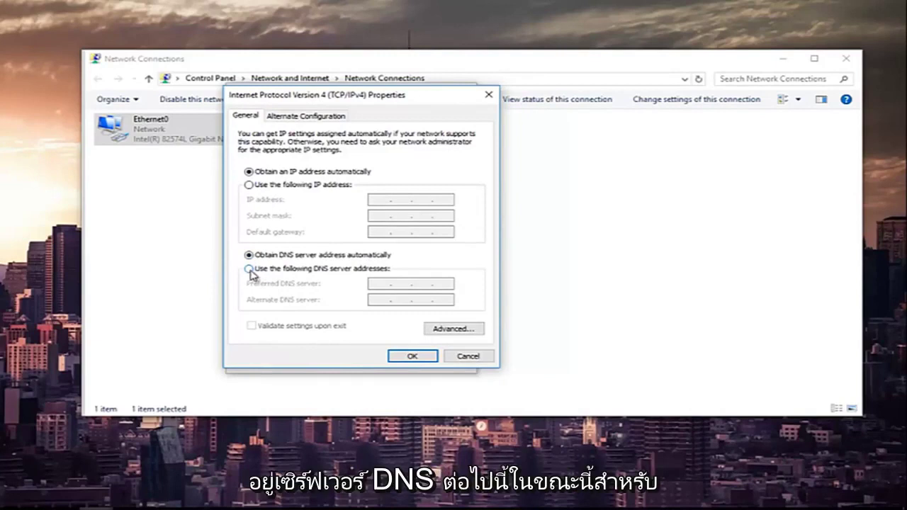
- Switch to manual DNS with preferred server 8.8.8.8 and alternate 8.8.4.4
{"action": "left_click", "coordinate": [250, 269]}
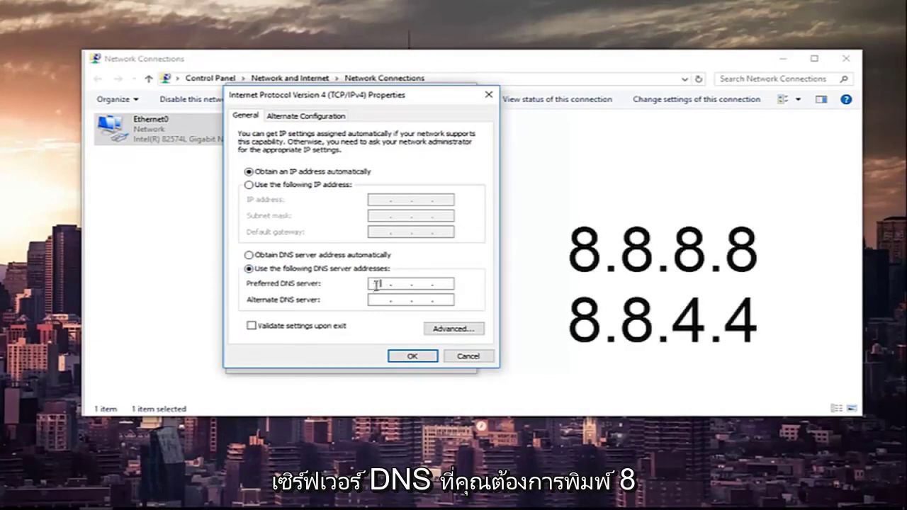
{"action": "type", "text": "8.8.."}
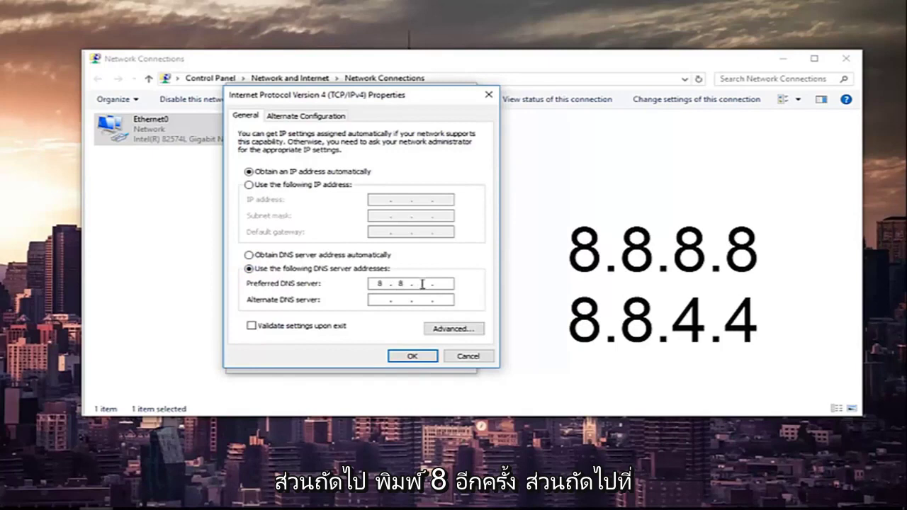
{"action": "type", "text": "8"}
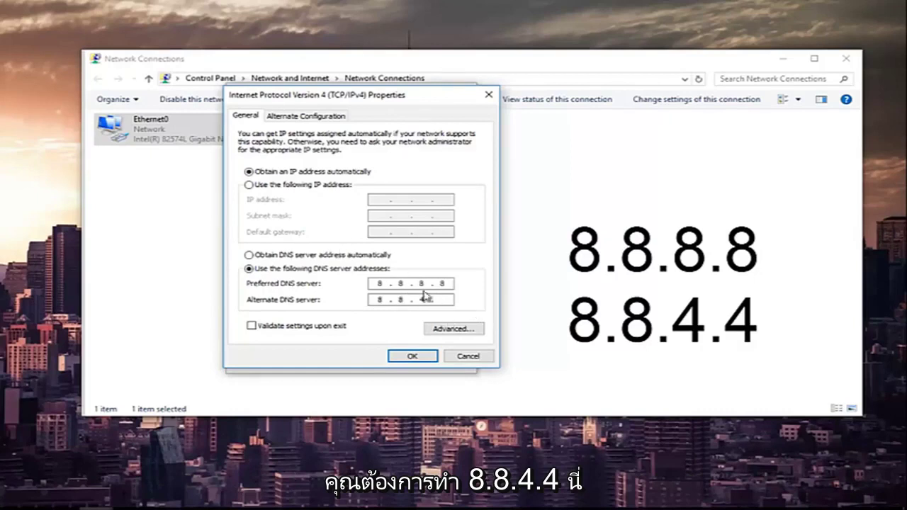
{"action": "type", "text": "4"}
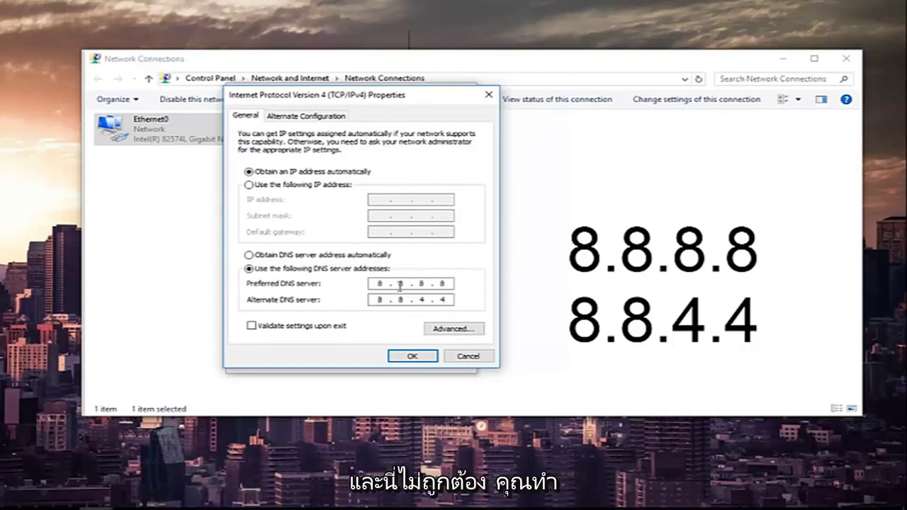
{"action": "type", "text": "88"}
{"action": "left_click", "coordinate": [521, 291]}
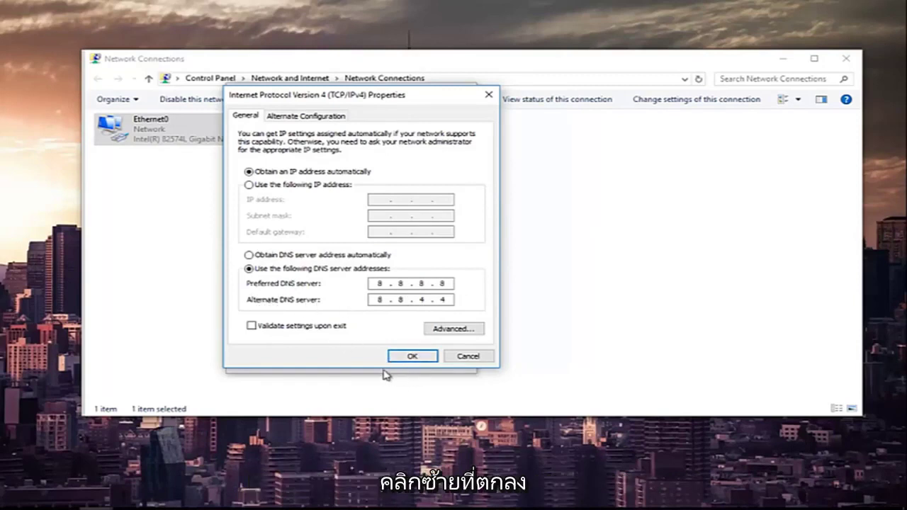
- Confirm the IPv4 DNS change, then close Ethernet0 Properties and Network and Sharing Center
{"action": "left_click", "coordinate": [409, 356]}
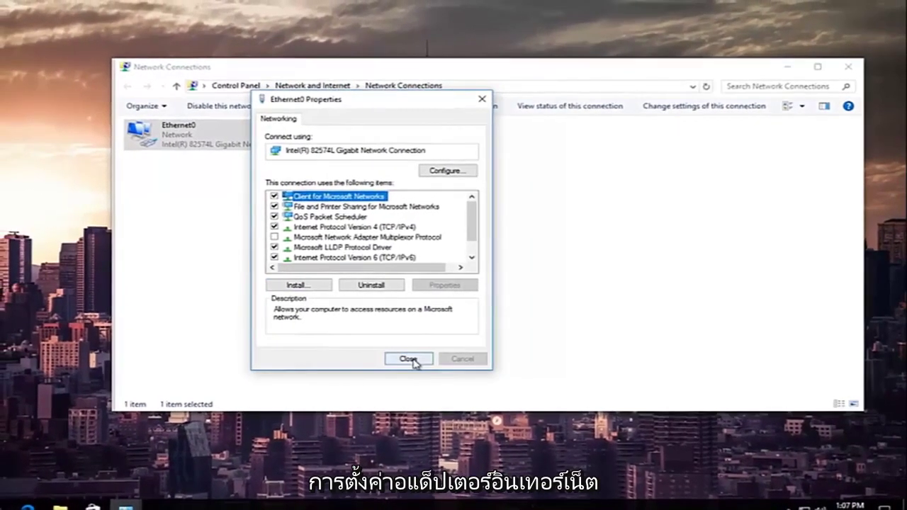
{"action": "left_click", "coordinate": [411, 360]}
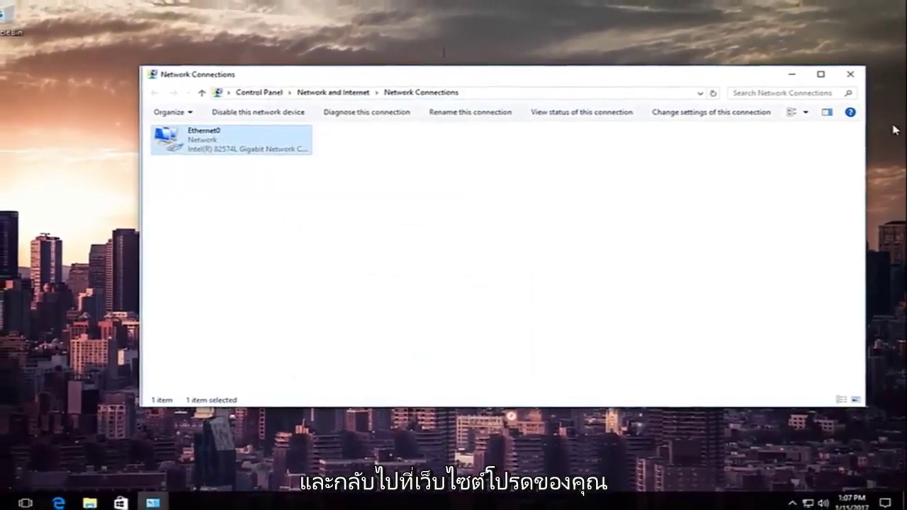
{"action": "left_click", "coordinate": [849, 79]}
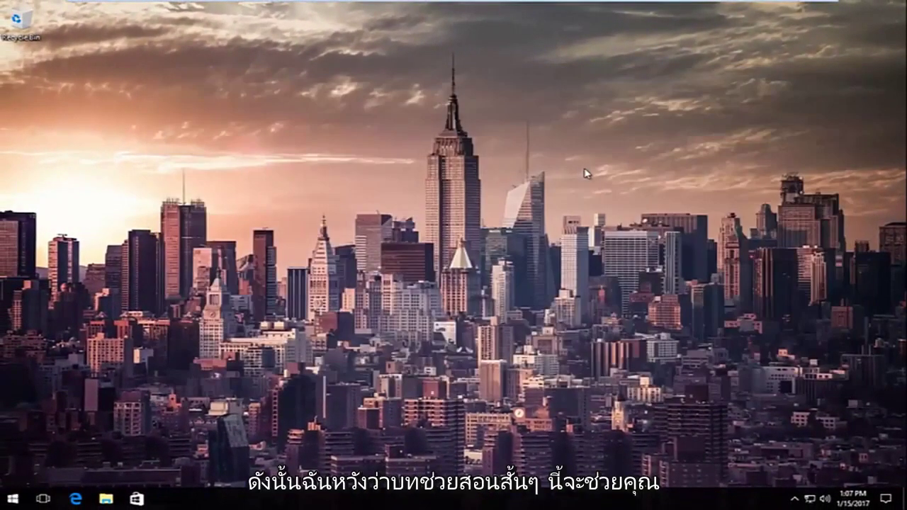